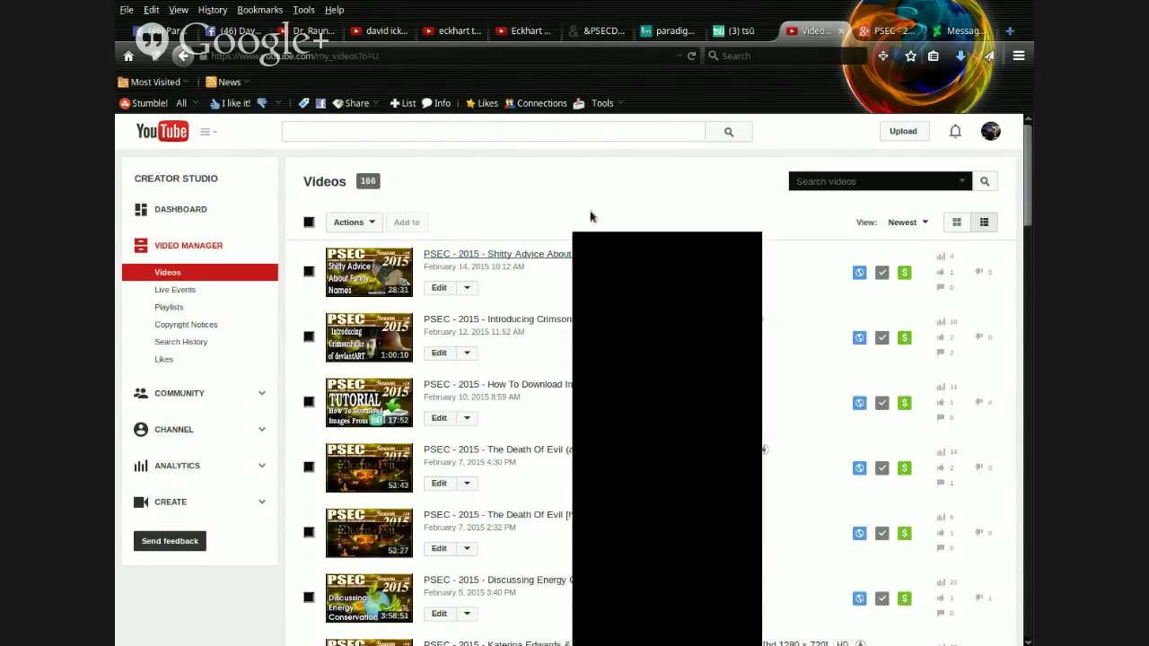
Open the watch page of "PSEC - 2015 - Shitty Advice About Funny Names [hd 1280 x 720]" at its title and description
{"action": "mouse_move", "coordinate": [734, 261]}
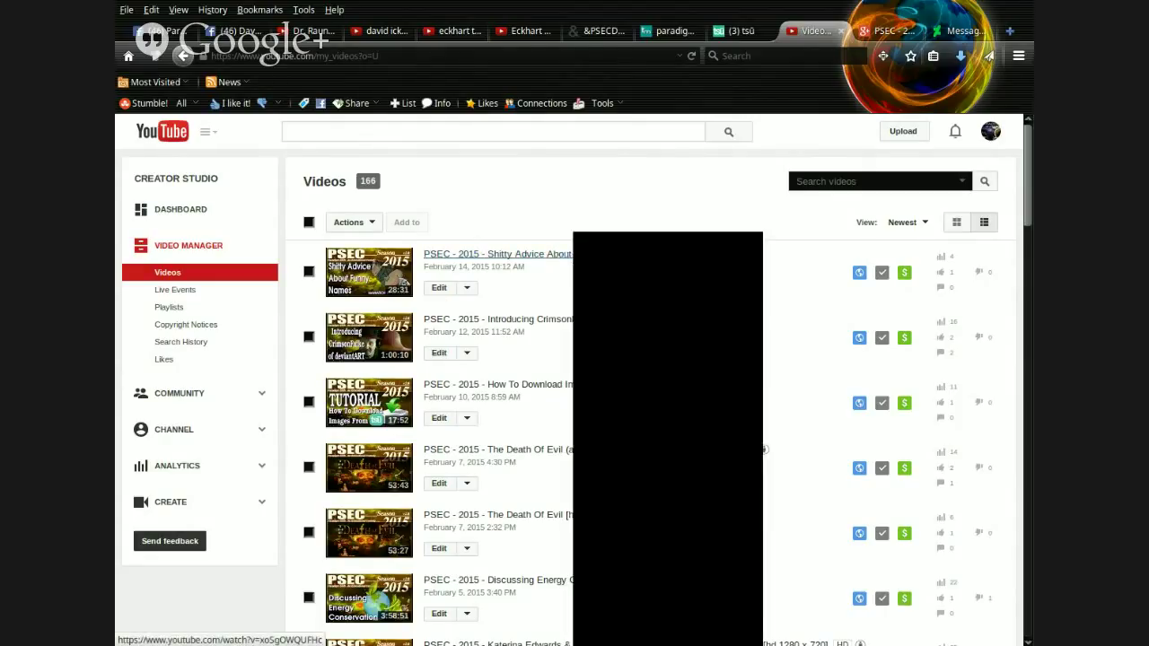
{"action": "left_click", "coordinate": [887, 34]}
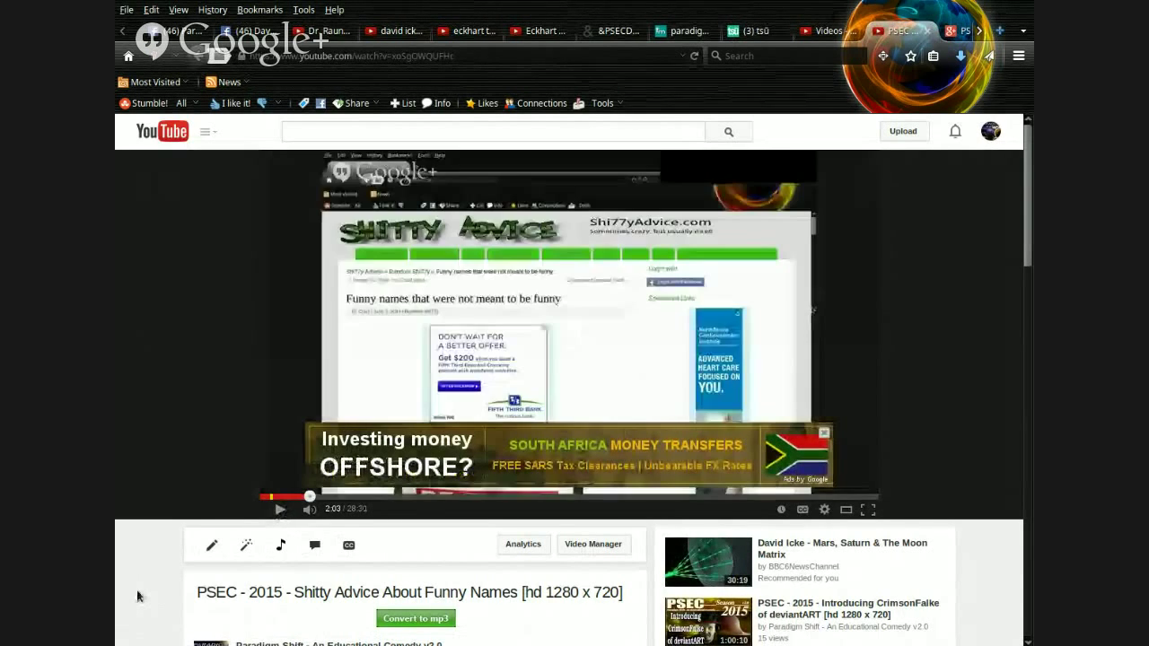
{"action": "scroll", "coordinate": [140, 579], "scroll_direction": "down", "scroll_amount": 2}
{"action": "scroll", "coordinate": [144, 554], "scroll_direction": "down", "scroll_amount": 4}
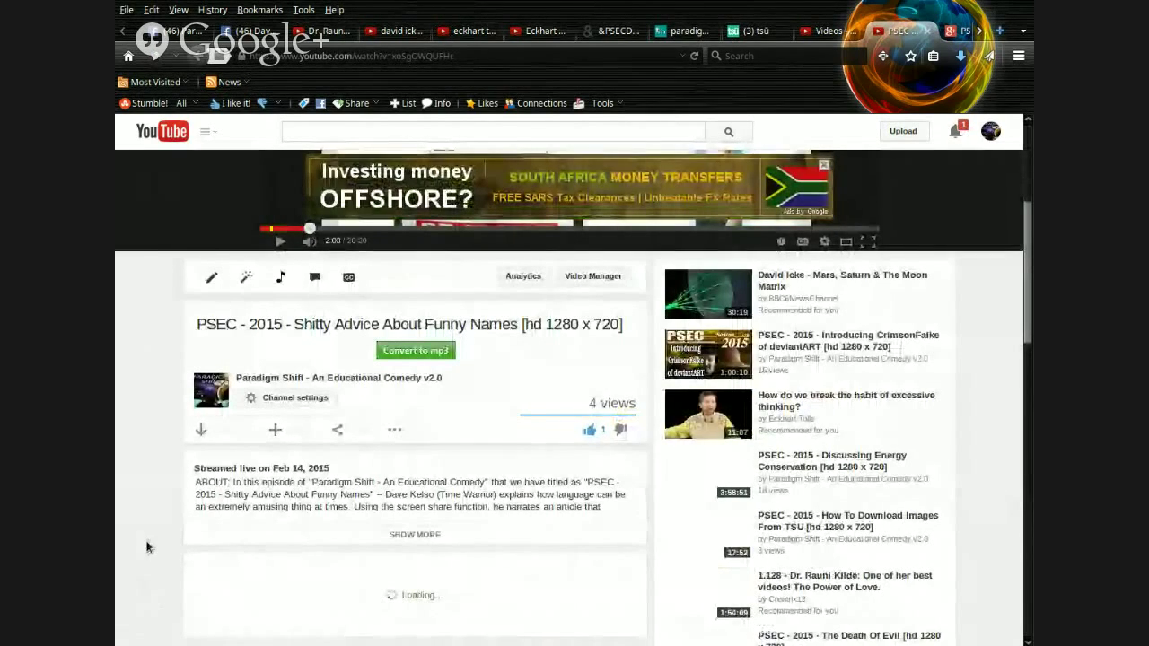
{"action": "scroll", "coordinate": [146, 544], "scroll_direction": "down", "scroll_amount": 2}
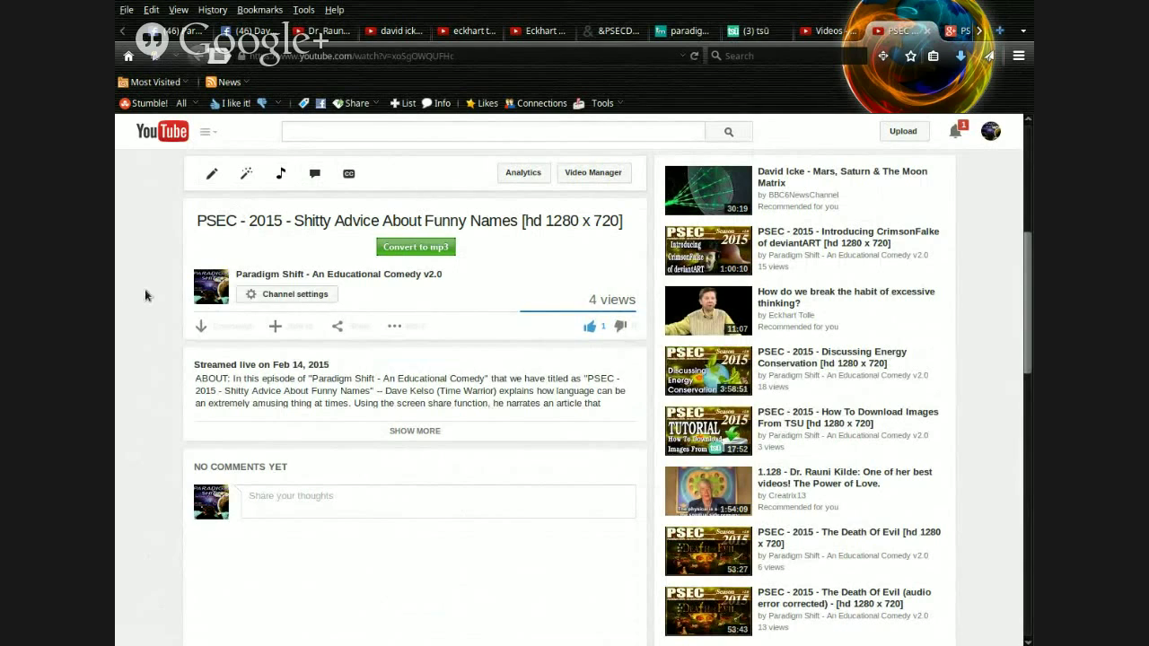
Expand the video's full description and remix the video in the video editor, pausing the preview
{"action": "left_click", "coordinate": [435, 277]}
{"action": "left_click", "coordinate": [415, 432]}
{"action": "scroll", "coordinate": [163, 364], "scroll_direction": "down", "scroll_amount": 3}
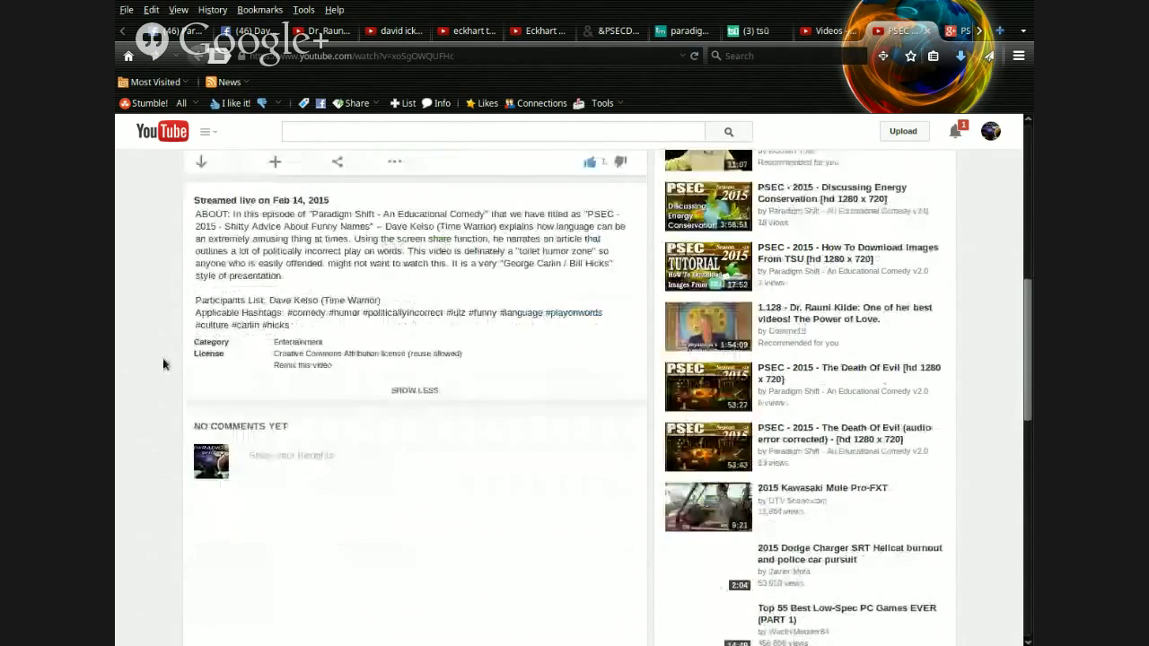
{"action": "scroll", "coordinate": [164, 363], "scroll_direction": "down", "scroll_amount": 1}
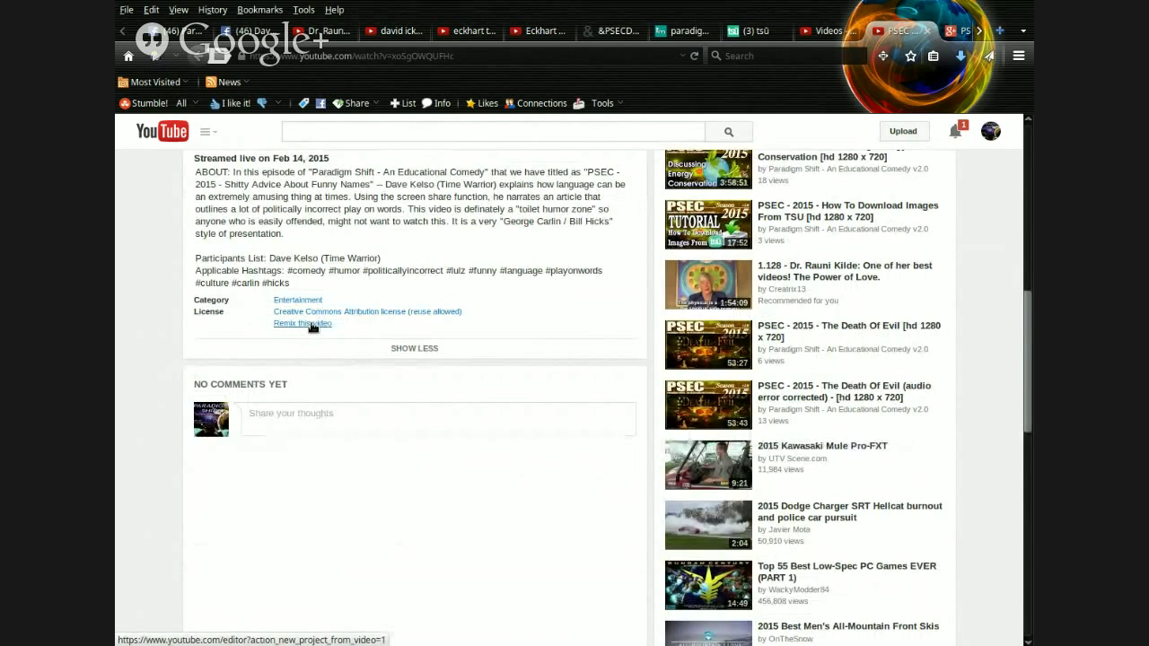
{"action": "left_click", "coordinate": [310, 325]}
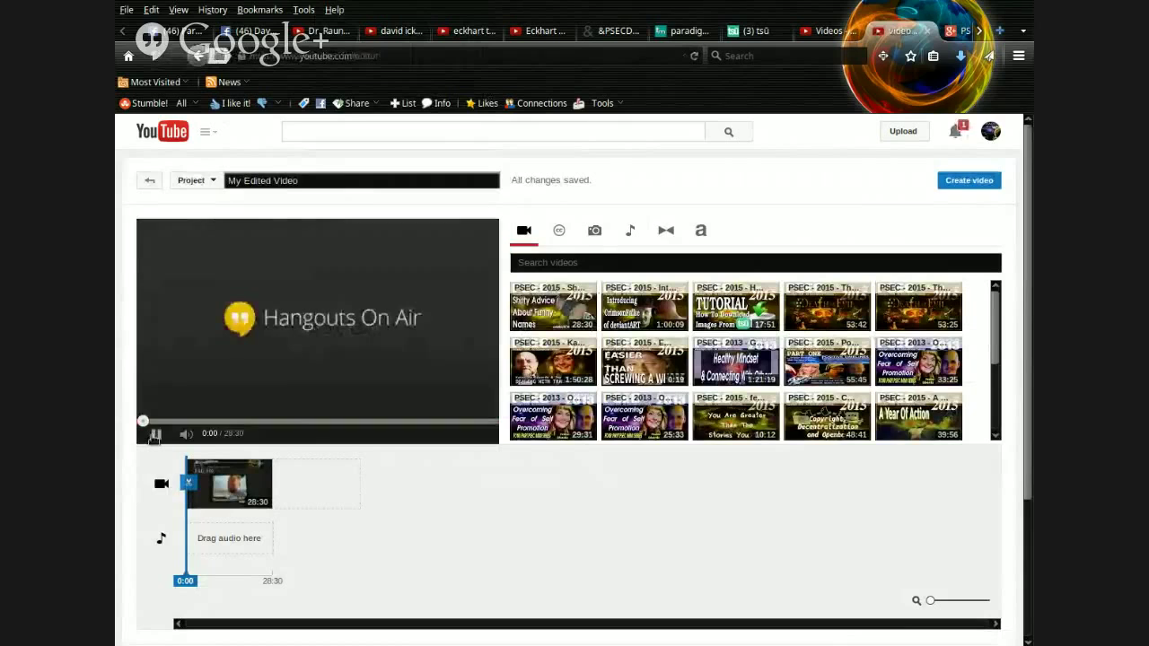
{"action": "left_click", "coordinate": [154, 434]}
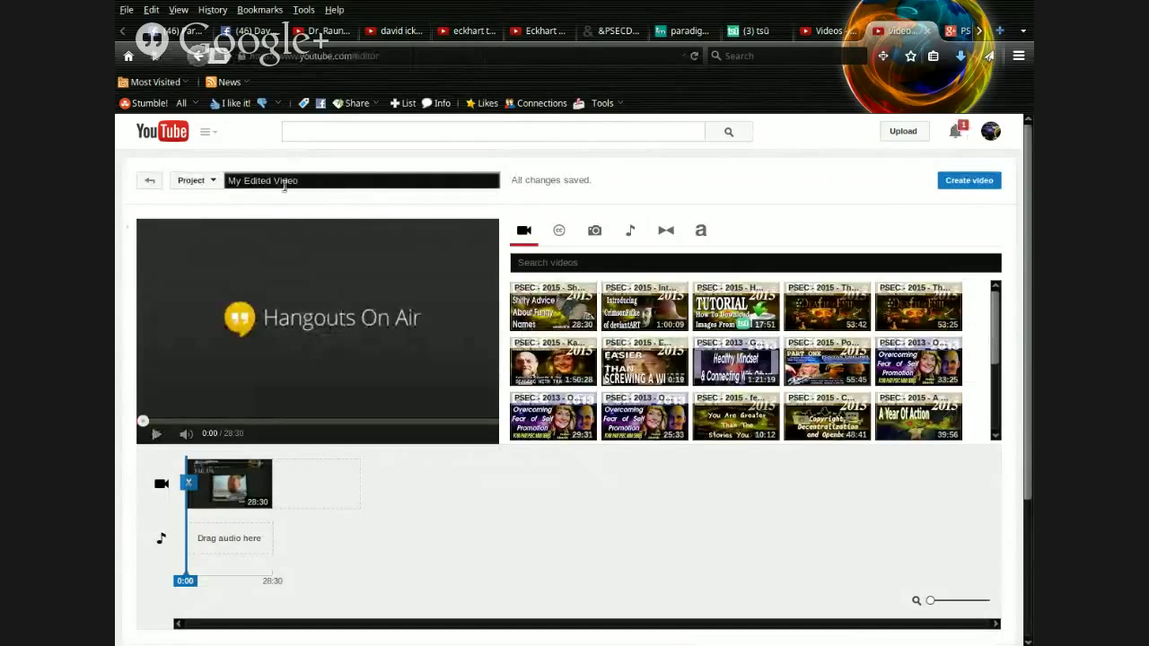
Rename the editor project from its default title to "New Name Blah Blahted Video"
{"action": "left_click", "coordinate": [285, 184]}
{"action": "key", "text": "BackSpace"}
{"action": "key", "text": "BackSpace"}
{"action": "key", "text": "BackSpace"}
{"action": "key", "text": "BackSpace"}
{"action": "key", "text": "BackSpace"}
{"action": "key", "text": "BackSpace"}
{"action": "key", "text": "BackSpace"}
{"action": "key", "text": "BackSpace"}
{"action": "key", "text": "BackSpace"}
{"action": "key", "text": "BackSpace"}
{"action": "key", "text": "BackSpace"}
{"action": "key", "text": "BackSpace"}
{"action": "key", "text": "BackSpace"}
{"action": "key", "text": "BackSpace"}
{"action": "key", "text": "BackSpace"}
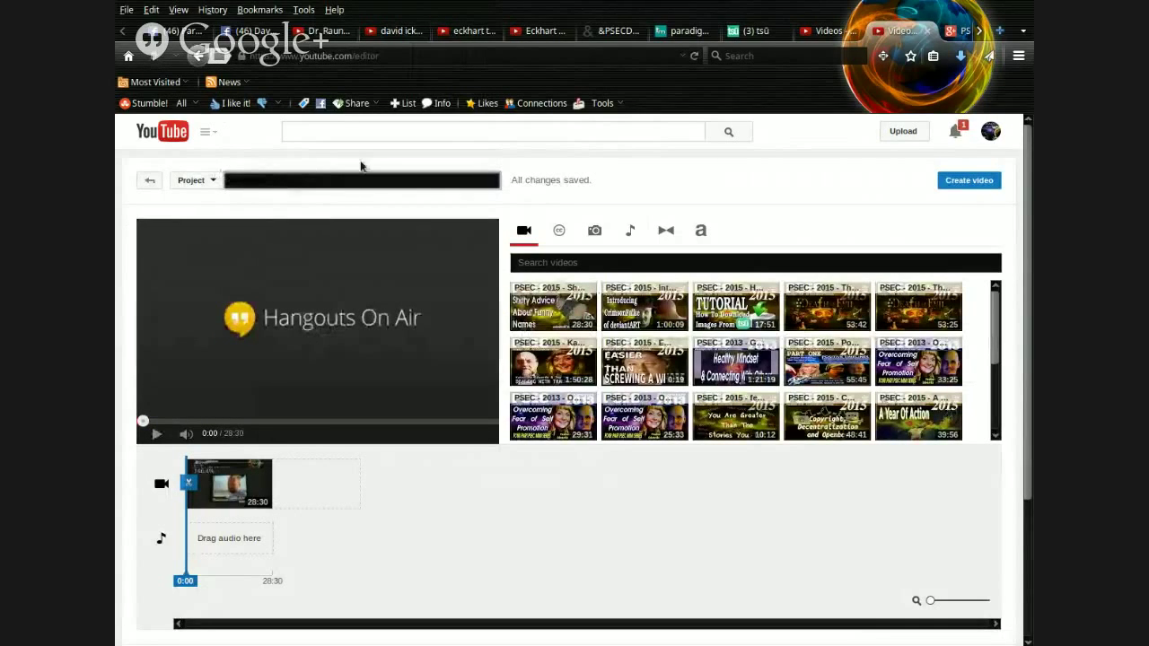
{"action": "key", "text": "BackSpace"}
{"action": "key", "text": "BackSpace"}
{"action": "key", "text": "BackSpace"}
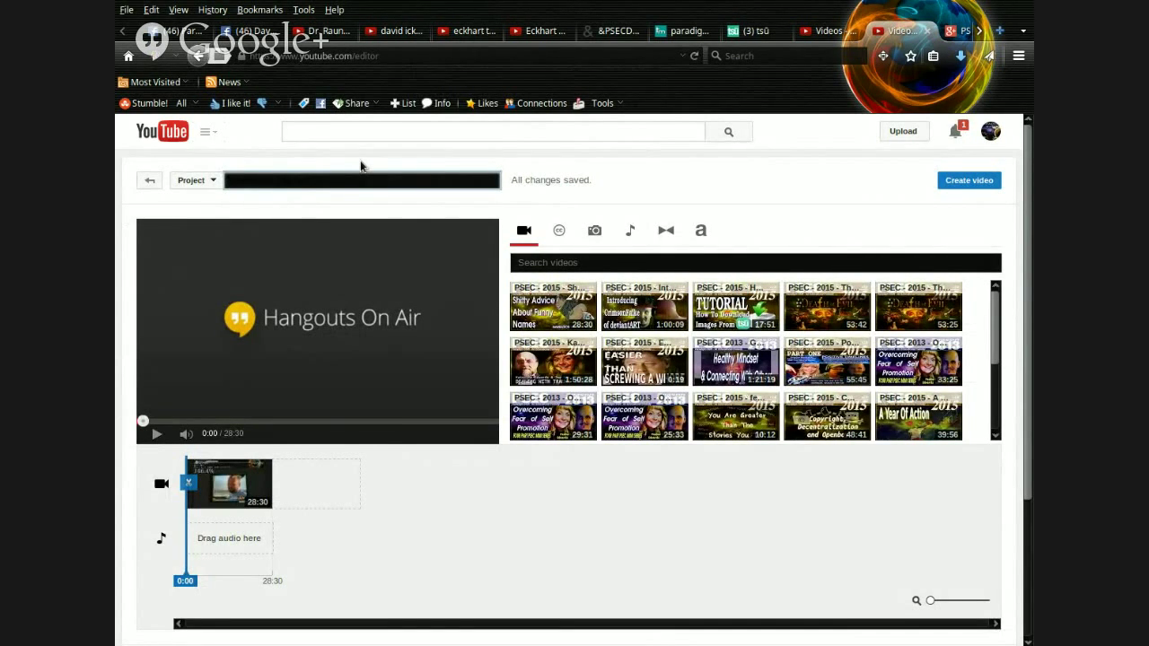
{"action": "left_click", "coordinate": [712, 161]}
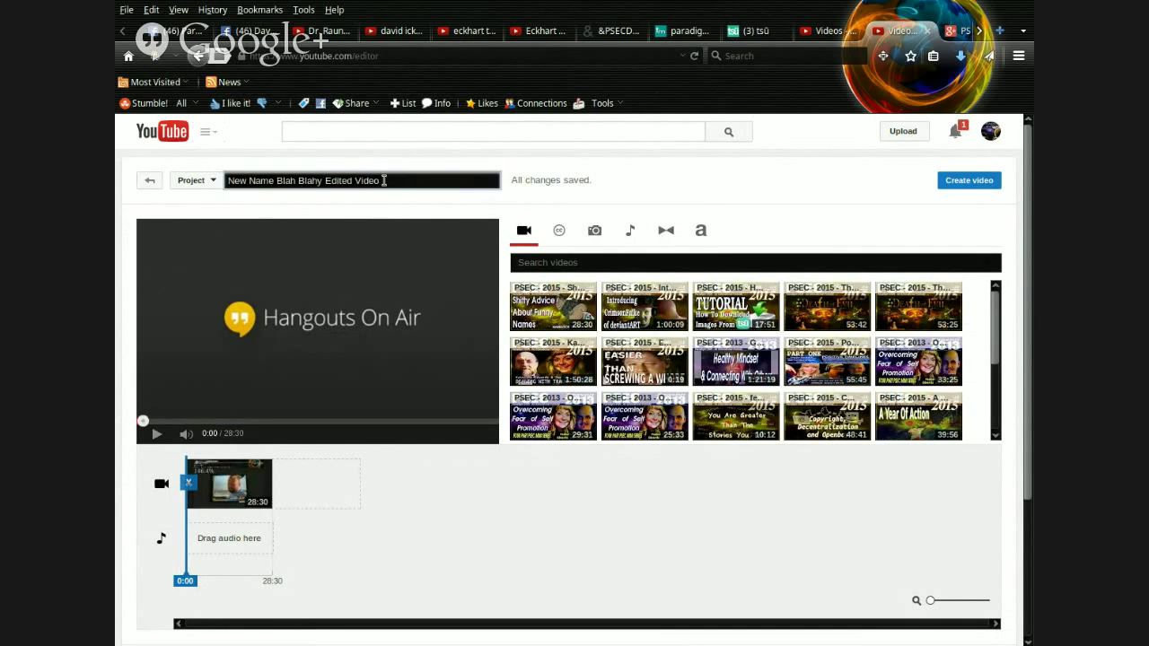
{"action": "left_click_drag", "start_coordinate": [384, 180], "coordinate": [322, 179]}
{"action": "key", "text": "BackSpace"}
{"action": "left_click", "coordinate": [359, 157]}
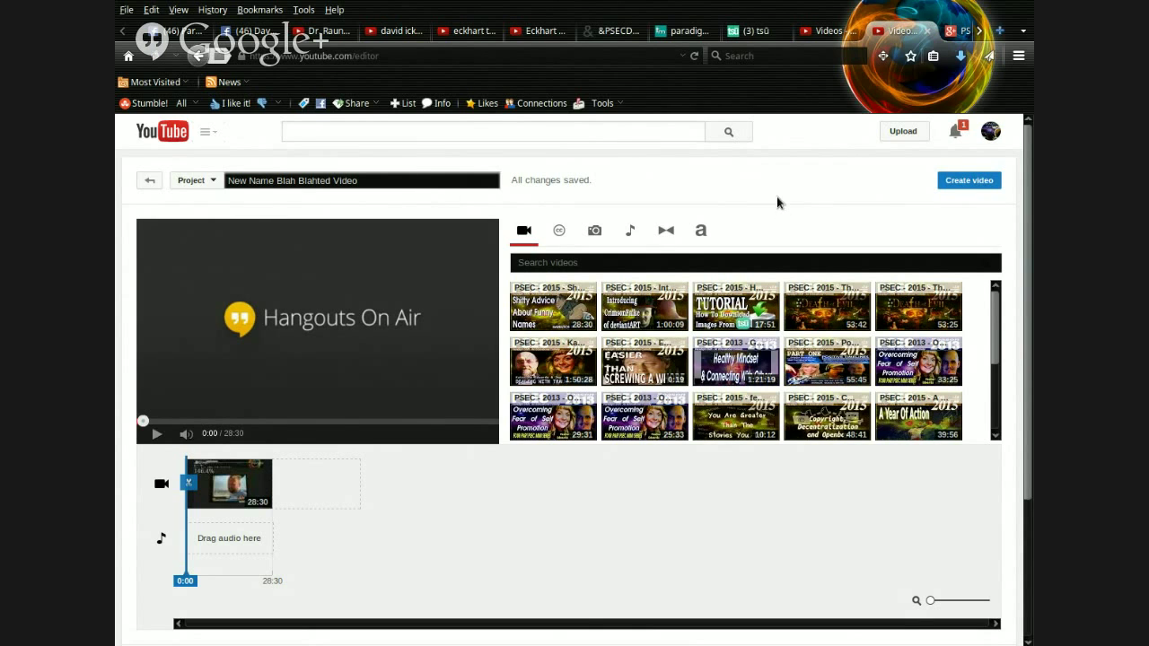
Look through the editor's video library and the rest of its page, and close the editor to return to the Videos list
{"action": "scroll", "coordinate": [788, 187], "scroll_direction": "down", "scroll_amount": 4}
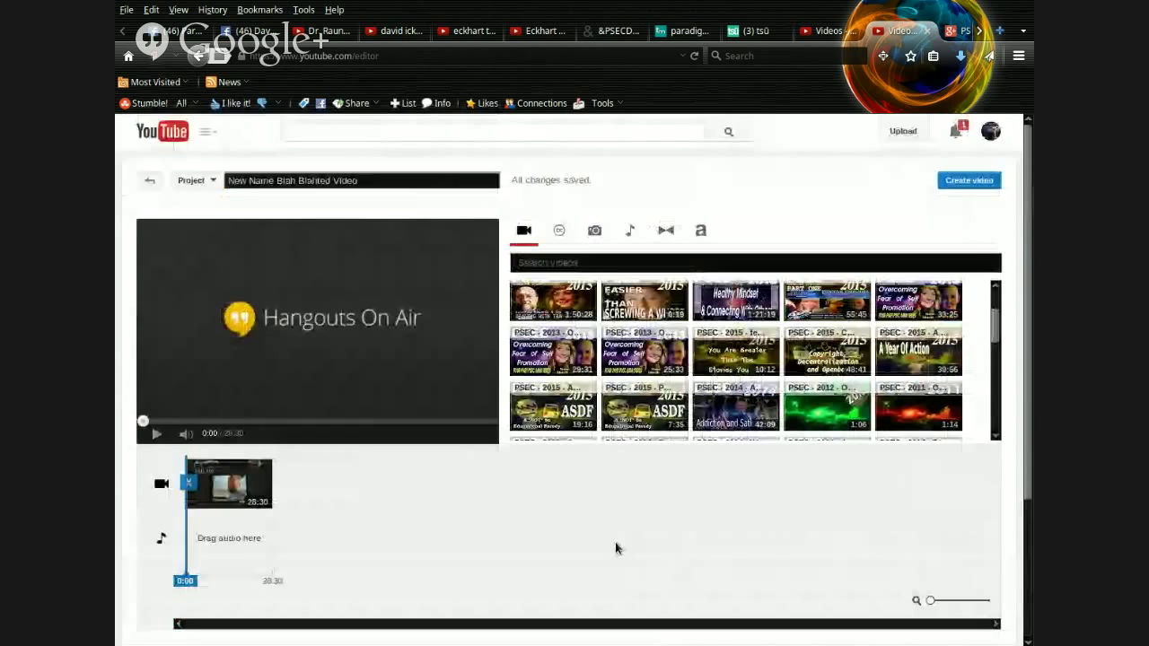
{"action": "scroll", "coordinate": [616, 547], "scroll_direction": "up", "scroll_amount": 4}
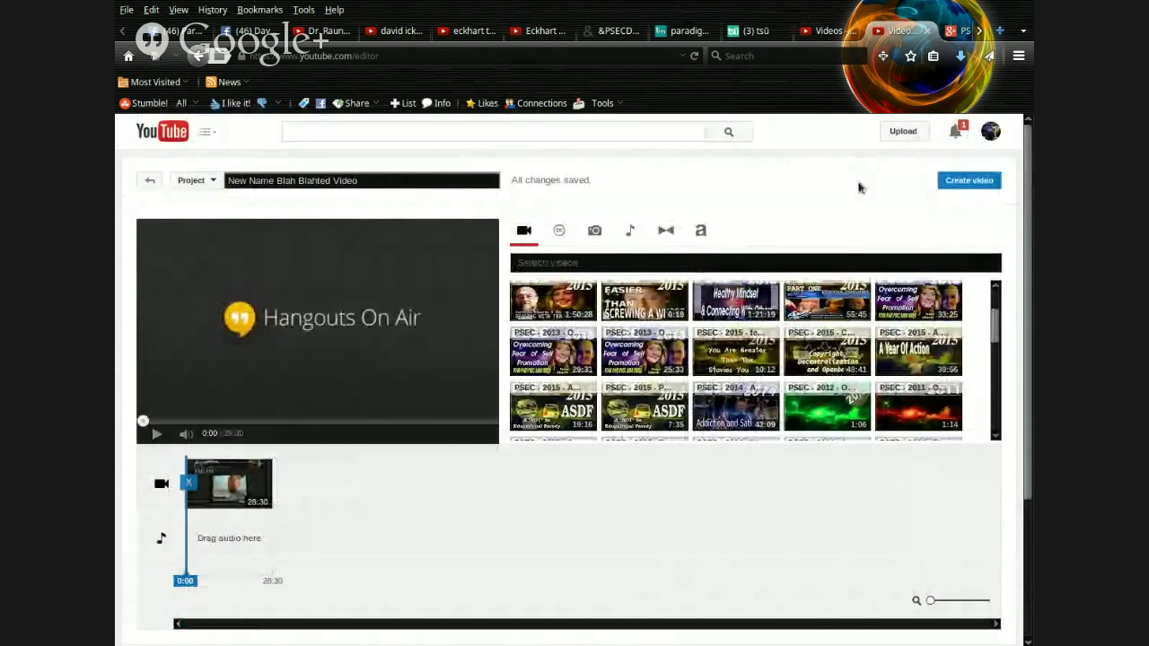
{"action": "scroll", "coordinate": [849, 161], "scroll_direction": "down", "scroll_amount": 3}
{"action": "scroll", "coordinate": [849, 162], "scroll_direction": "down", "scroll_amount": 3}
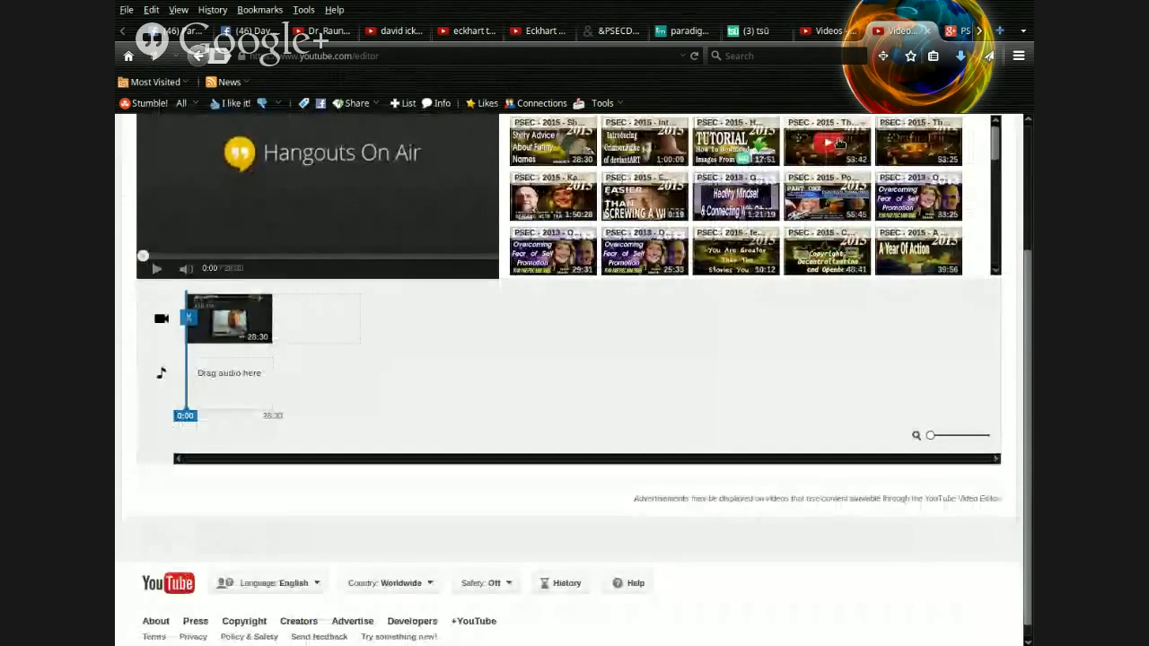
{"action": "scroll", "coordinate": [835, 157], "scroll_direction": "up", "scroll_amount": 5}
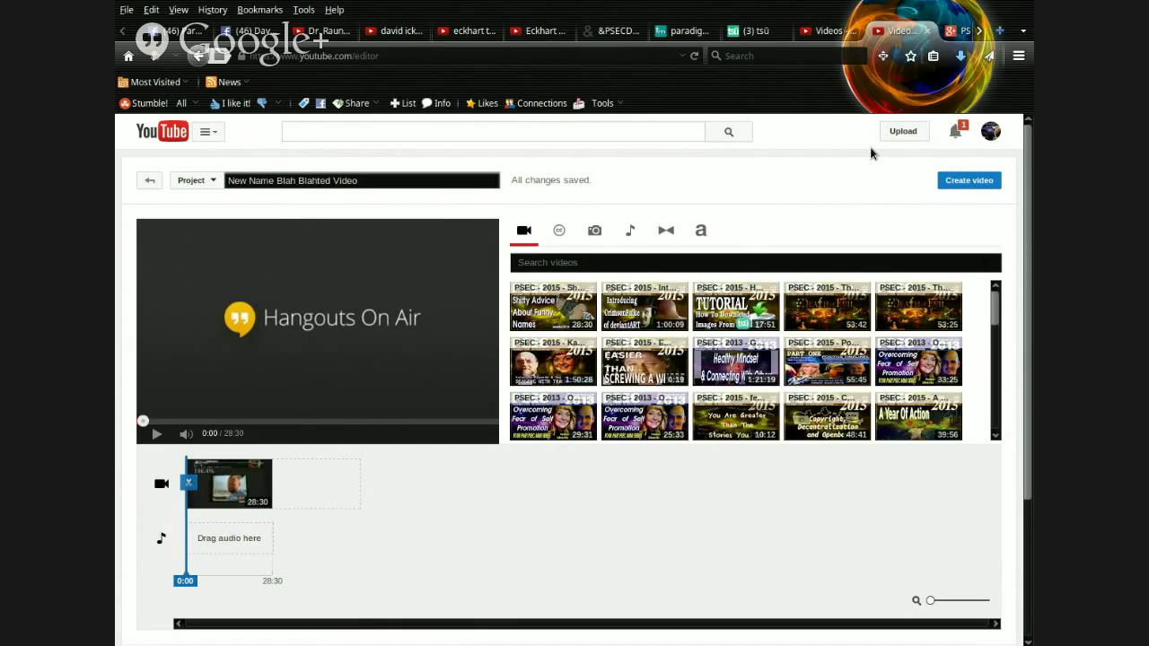
{"action": "left_click", "coordinate": [928, 33]}
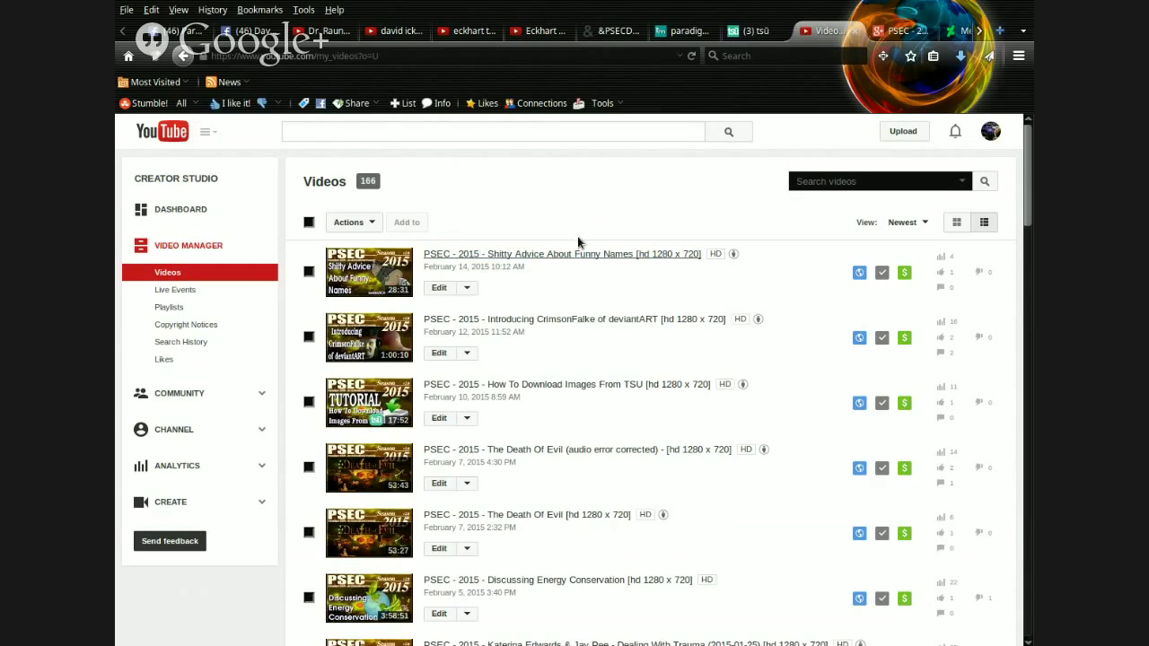